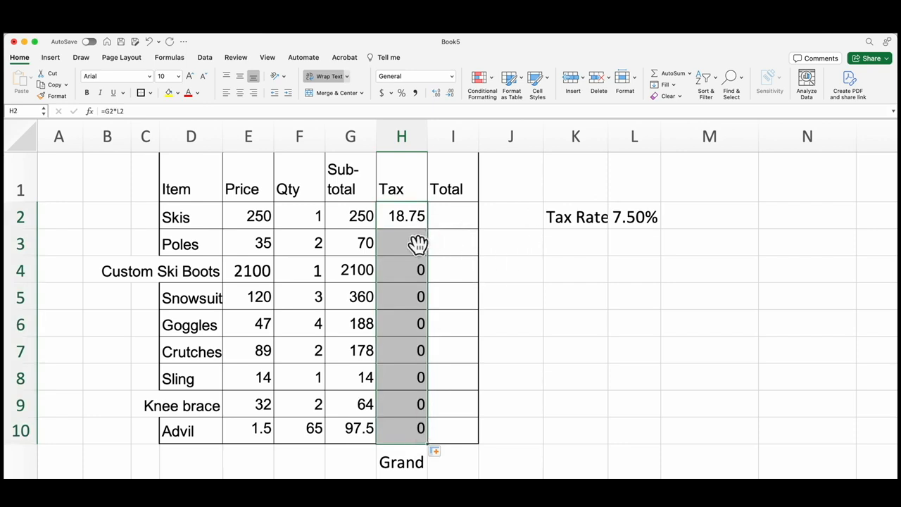
# - Clear the tax formulas from cells H2 through H10
pyautogui.press('Delete')
pyautogui.click(522, 242)
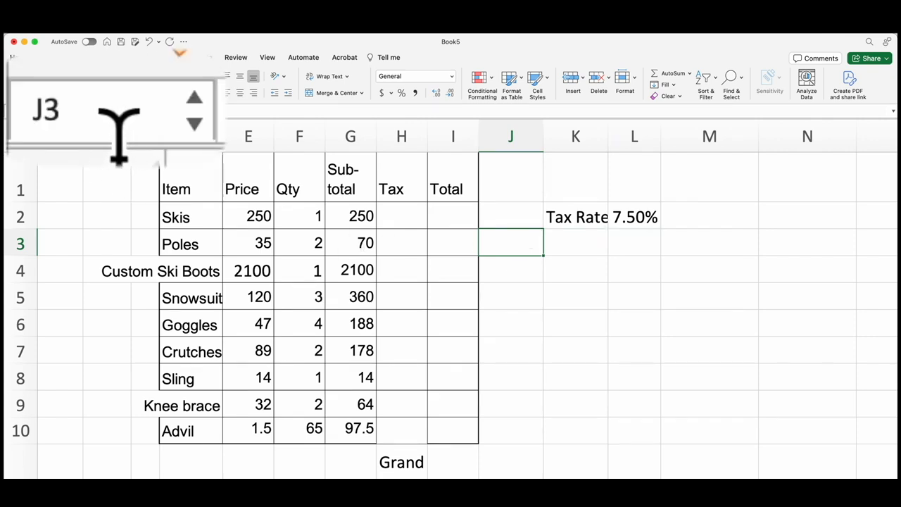
# - Examine how the cell reference changes for different cells across the item, price, quantity, subtotal and tax columns
pyautogui.click(108, 224)
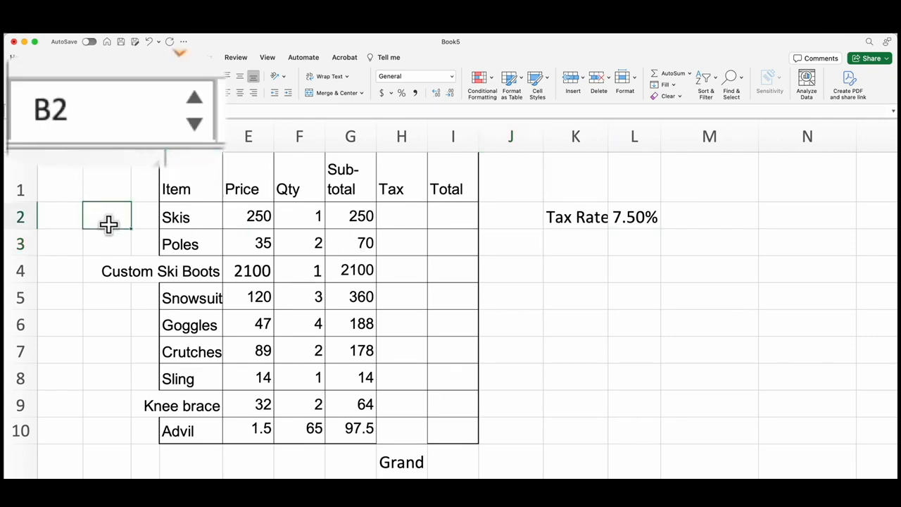
pyautogui.press('Right')
pyautogui.press('Right')
pyautogui.press('Right')
pyautogui.press('Right')
pyautogui.press('Down')
pyautogui.press('Down')
pyautogui.press('Down')
pyautogui.press('Left')
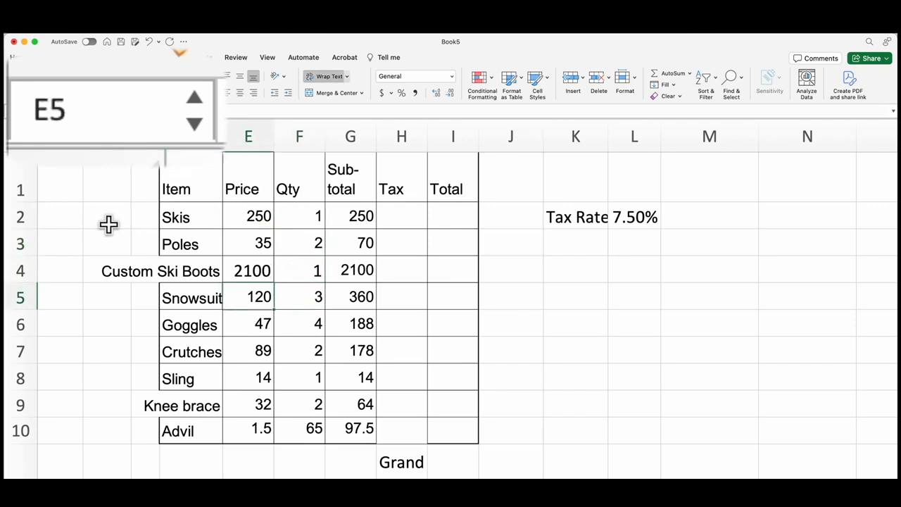
pyautogui.click(206, 264)
pyautogui.click(382, 215)
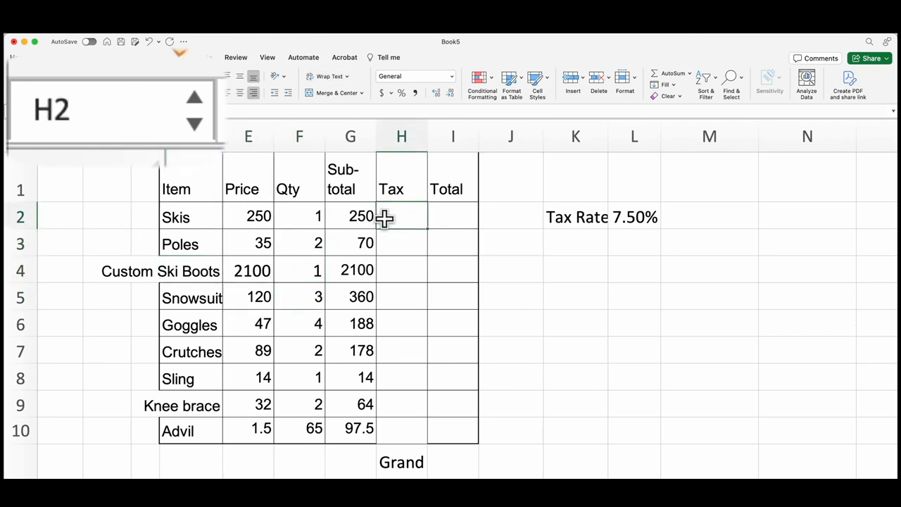
pyautogui.click(406, 286)
pyautogui.click(368, 343)
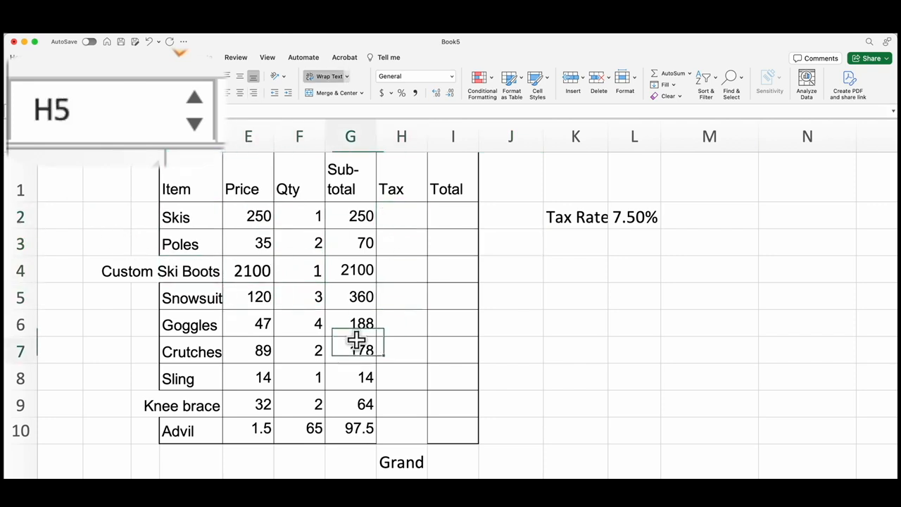
pyautogui.click(316, 242)
pyautogui.click(368, 238)
pyautogui.click(317, 237)
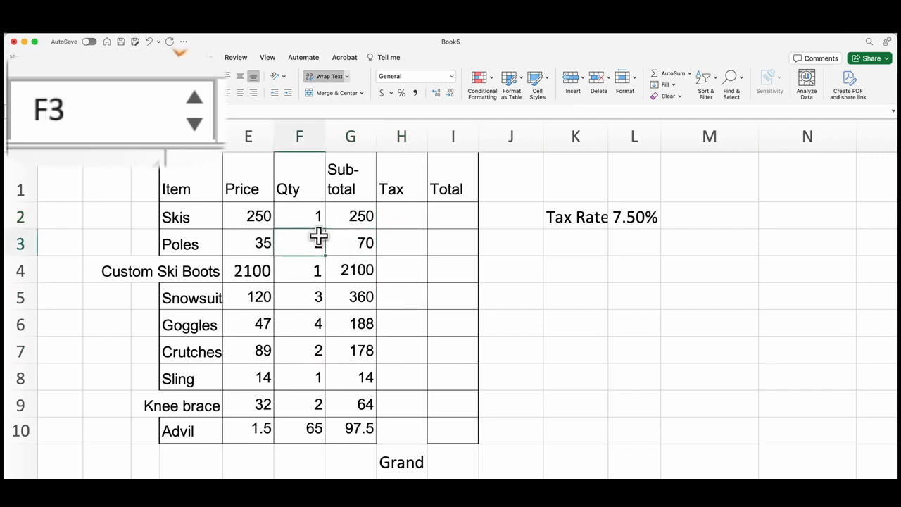
pyautogui.click(316, 301)
pyautogui.click(286, 381)
pyautogui.click(211, 401)
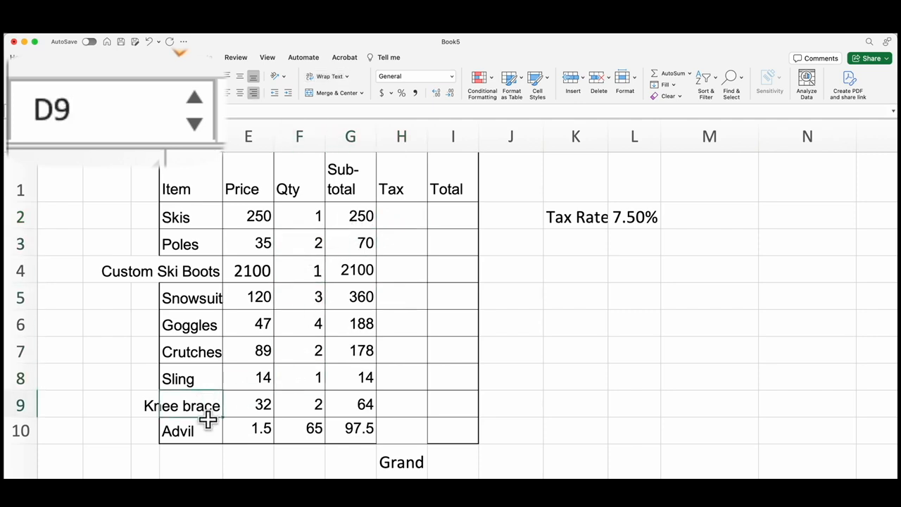
pyautogui.click(215, 426)
pyautogui.click(244, 426)
pyautogui.click(296, 425)
pyautogui.click(301, 406)
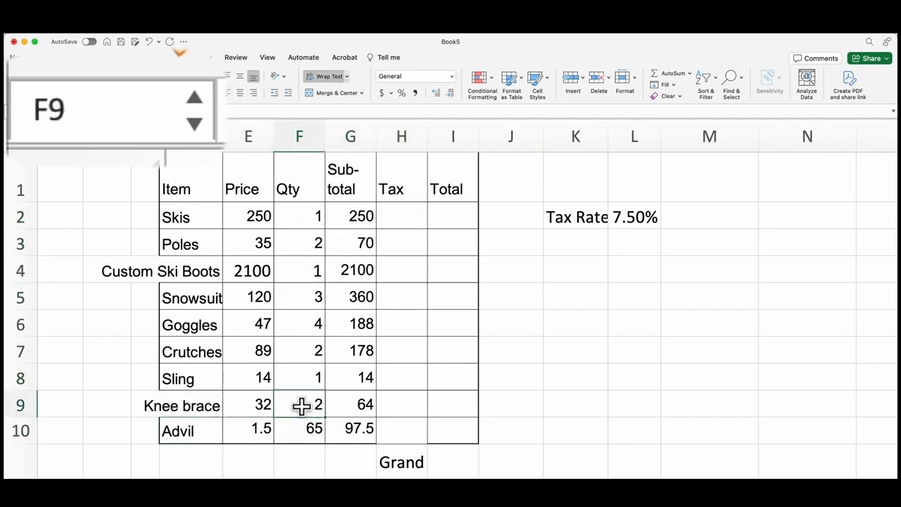
pyautogui.click(307, 373)
pyautogui.click(305, 352)
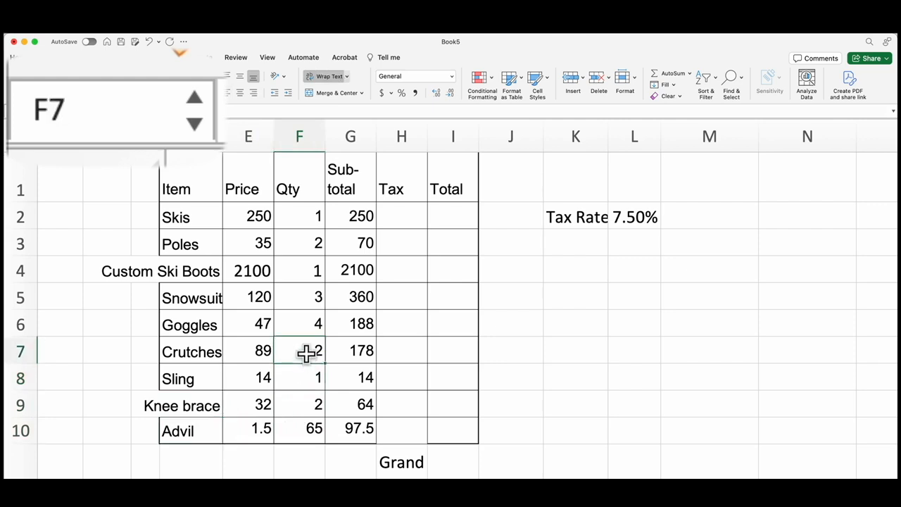
pyautogui.click(306, 328)
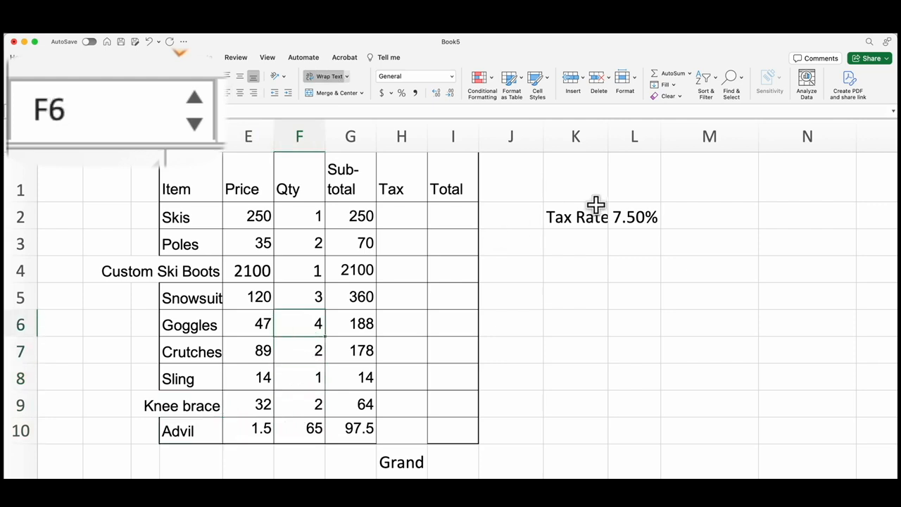
# - Name the tax rate cell L2 TaxRate
pyautogui.click(635, 217)
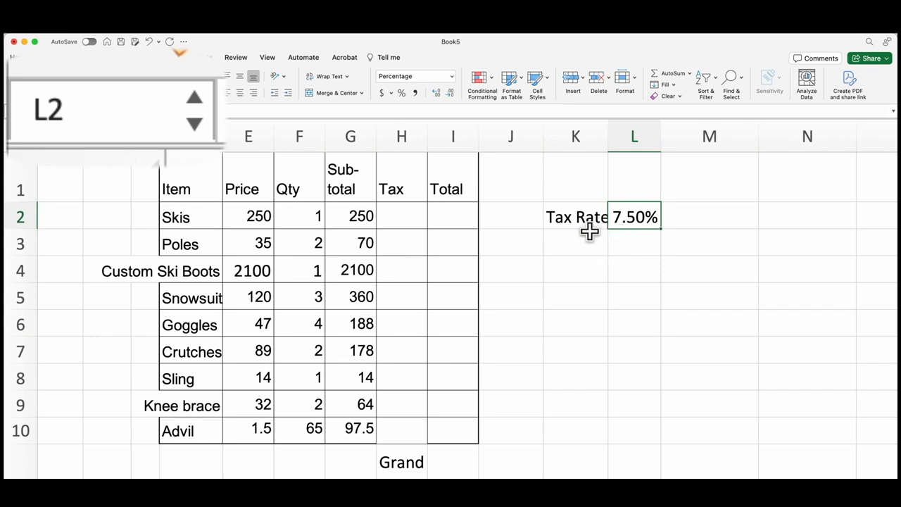
pyautogui.click(93, 126)
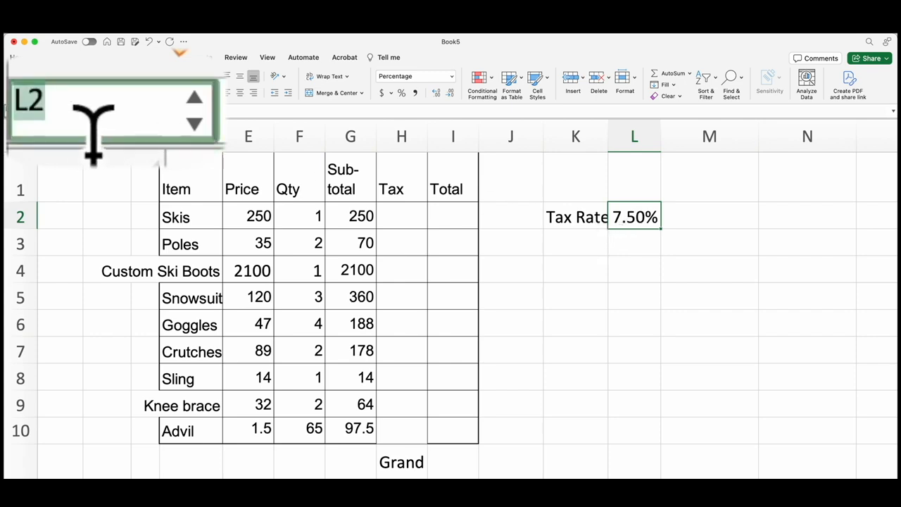
pyautogui.write('Tax')
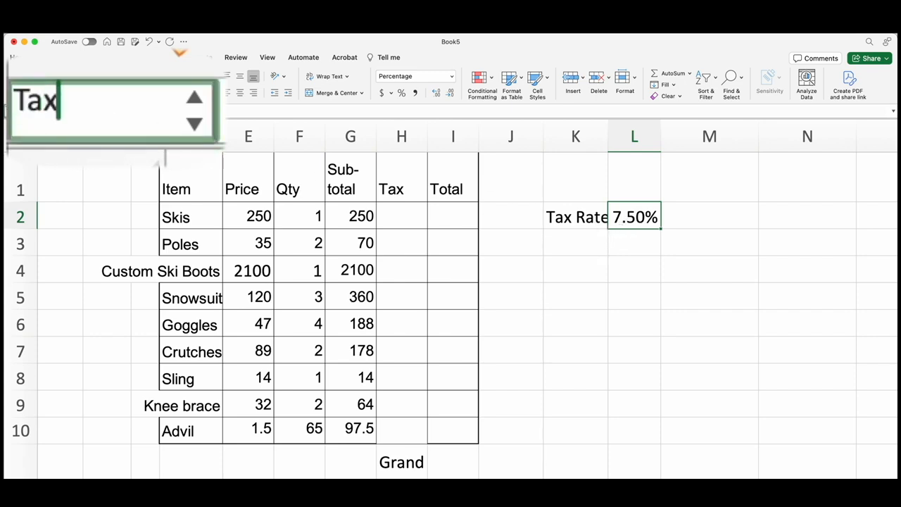
pyautogui.write('Rate')
pyautogui.press('Return')
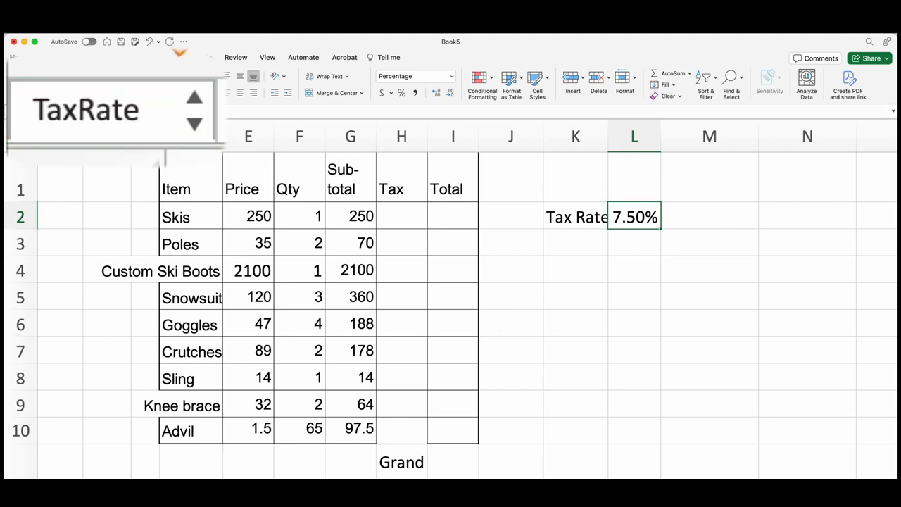
# - Enter the formula =G2*TaxRate in cell H2 to calculate the tax on the skis
pyautogui.click(382, 208)
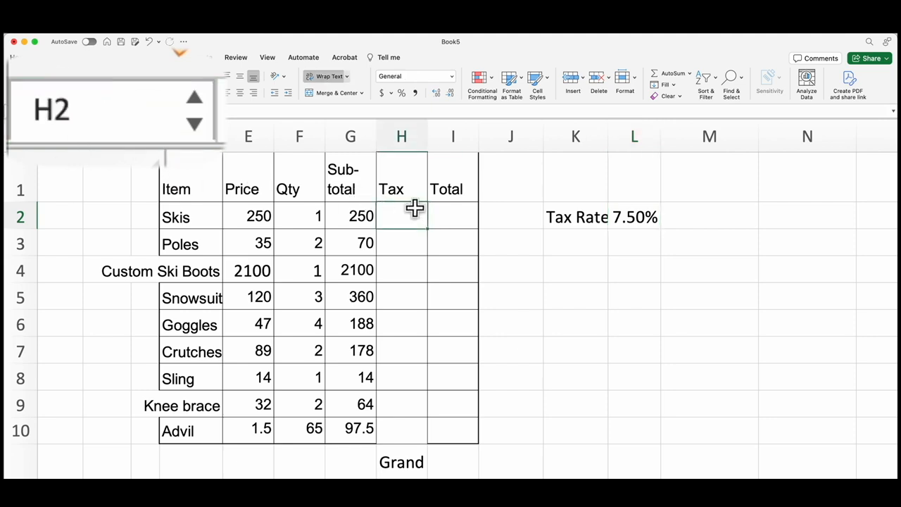
pyautogui.write('=')
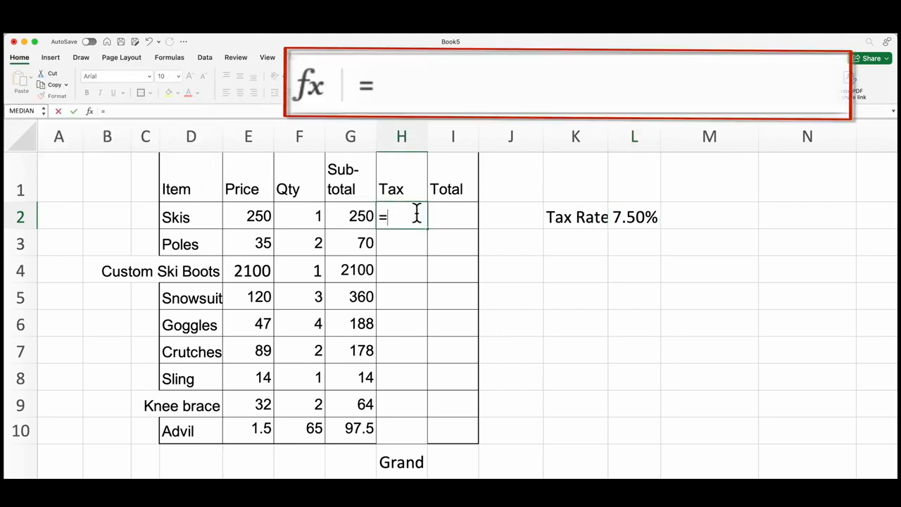
pyautogui.click(360, 215)
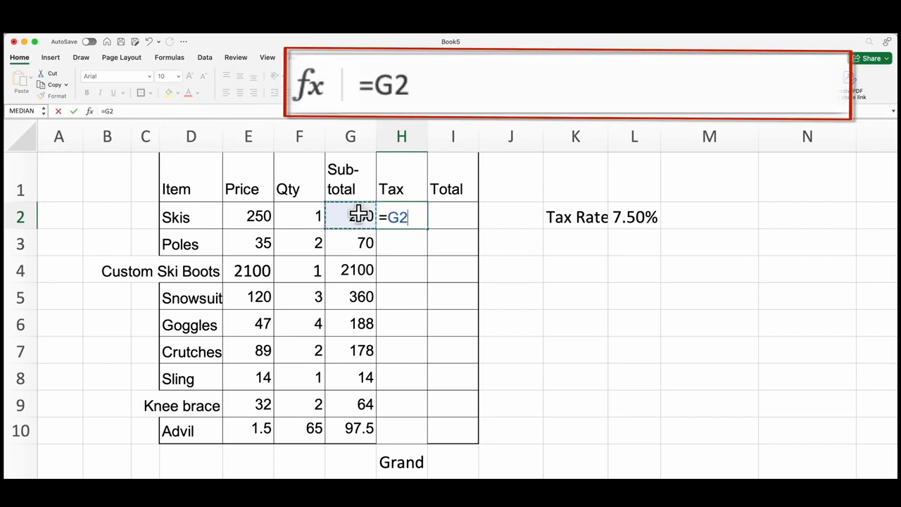
pyautogui.write('*taxra')
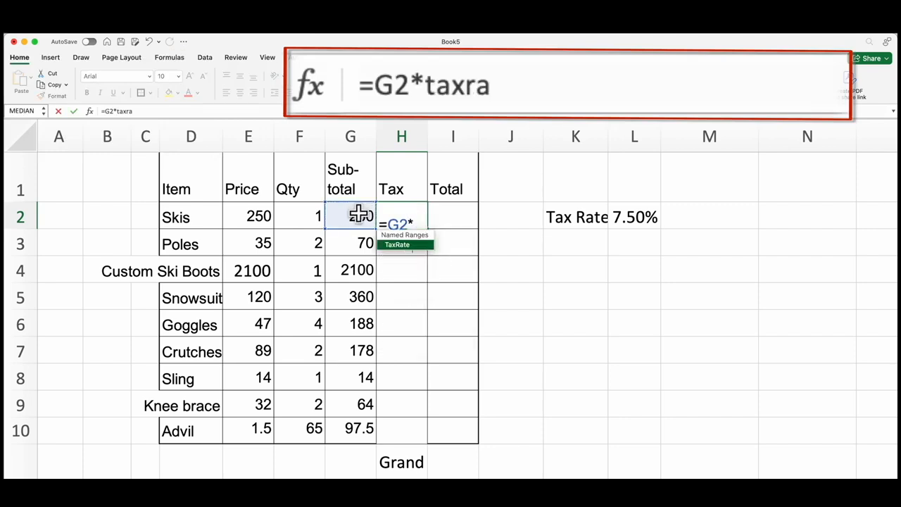
pyautogui.write('te')
pyautogui.press('Return')
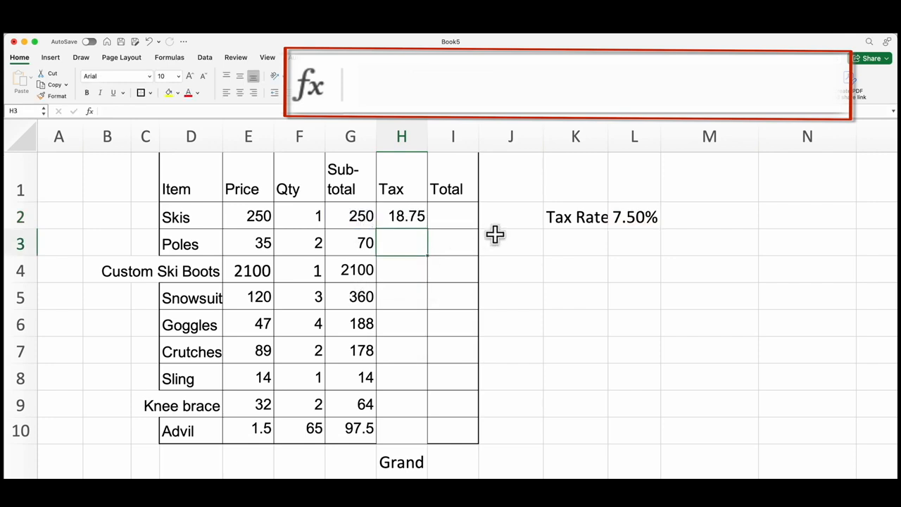
# - Fill the tax formula from H2 down through H10 and inspect the copied formulas in H3 and H6
pyautogui.click(422, 216)
pyautogui.moveTo(428, 227); pyautogui.dragTo(411, 439)
pyautogui.click(496, 406)
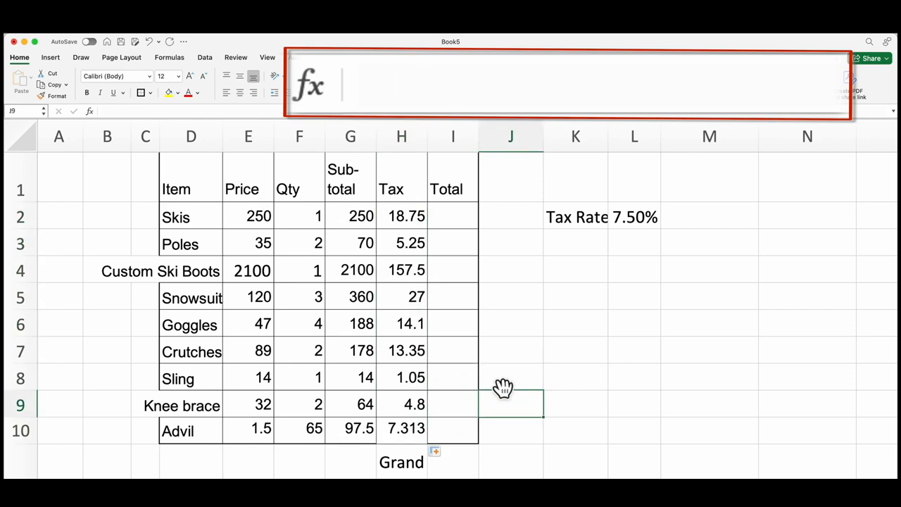
pyautogui.doubleClick(409, 250)
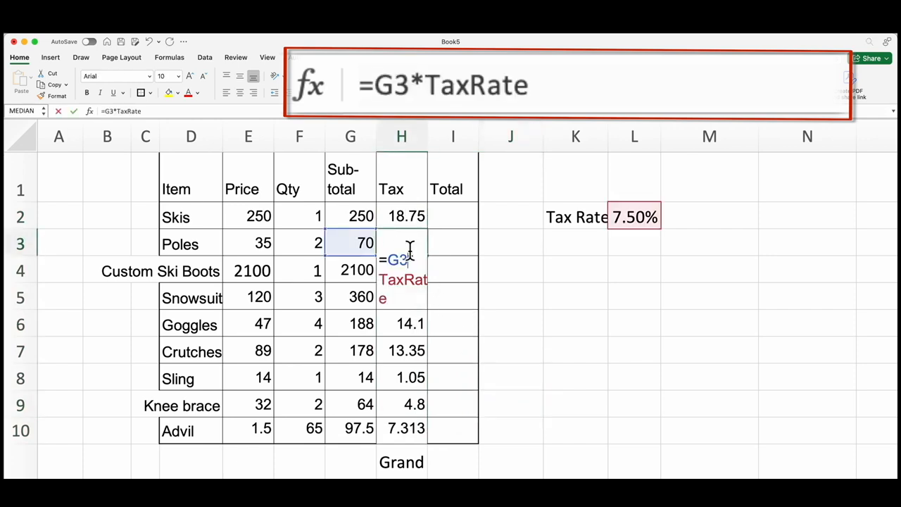
pyautogui.press('Return')
pyautogui.doubleClick(413, 322)
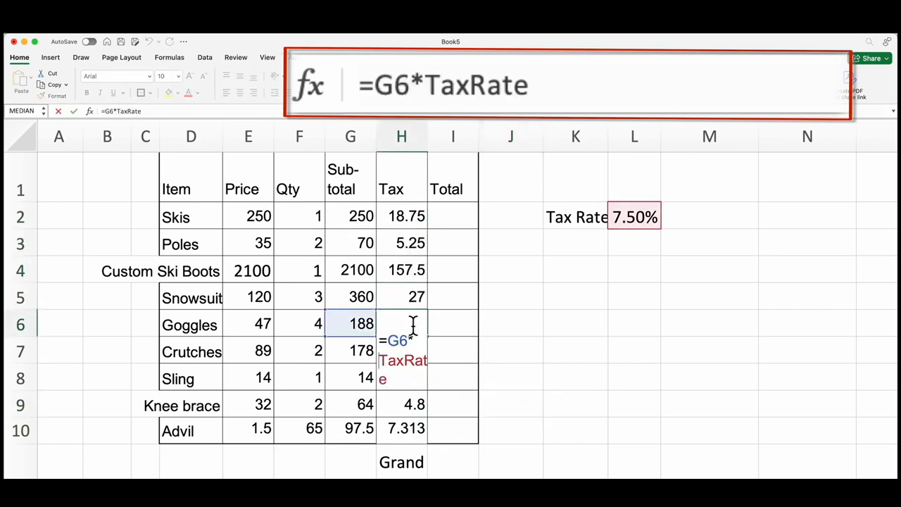
pyautogui.press('Return')
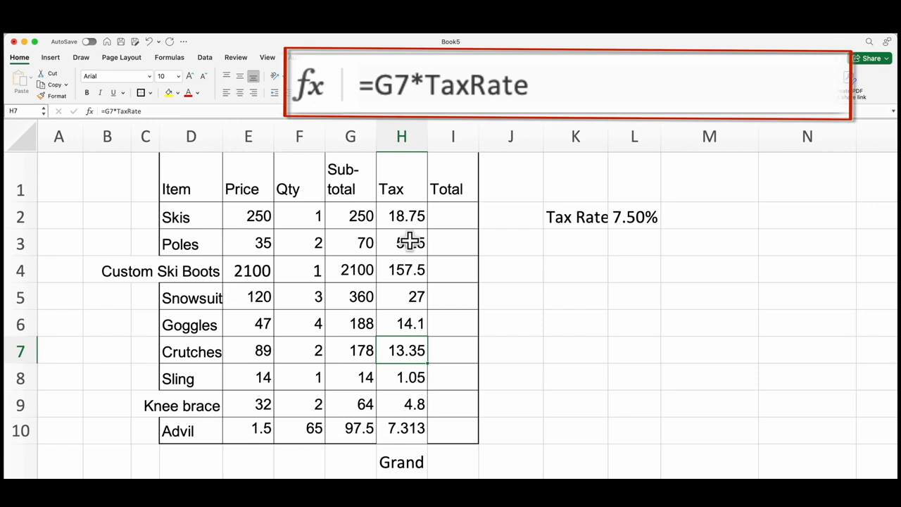
# - Name the subtotal range G2:G10 Subtotal
pyautogui.moveTo(353, 211); pyautogui.dragTo(357, 426)
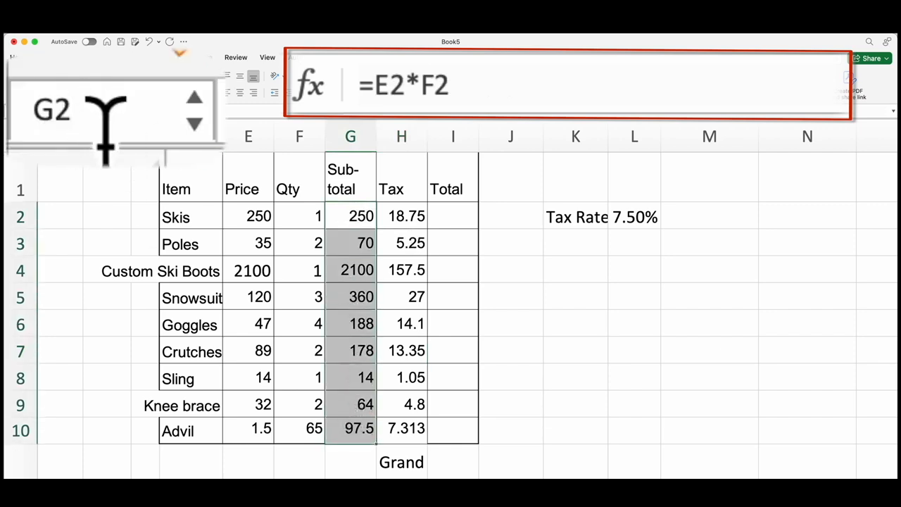
pyautogui.write('Subtotal')
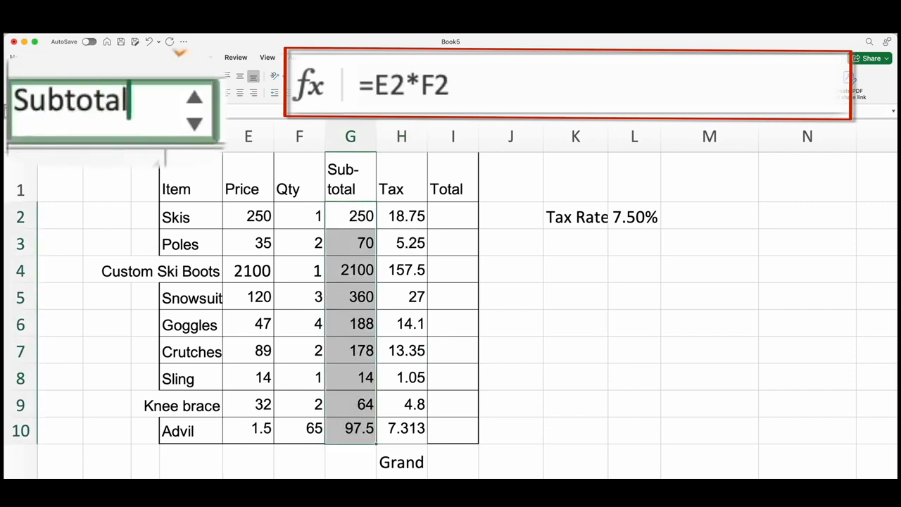
pyautogui.press('Return')
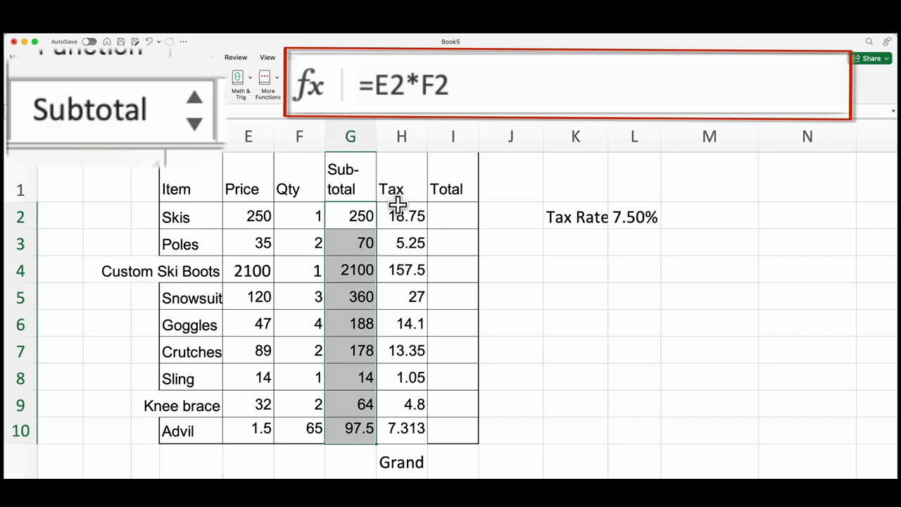
# - Name the tax range H2:H10 Tax, replacing the suggested TaxRate completion
pyautogui.moveTo(397, 215); pyautogui.dragTo(412, 425)
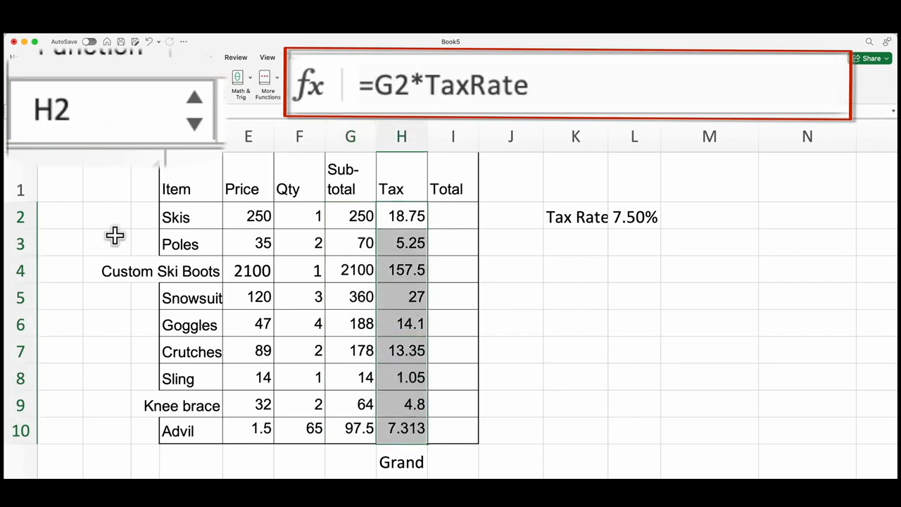
pyautogui.click(130, 116)
pyautogui.write('Tax')
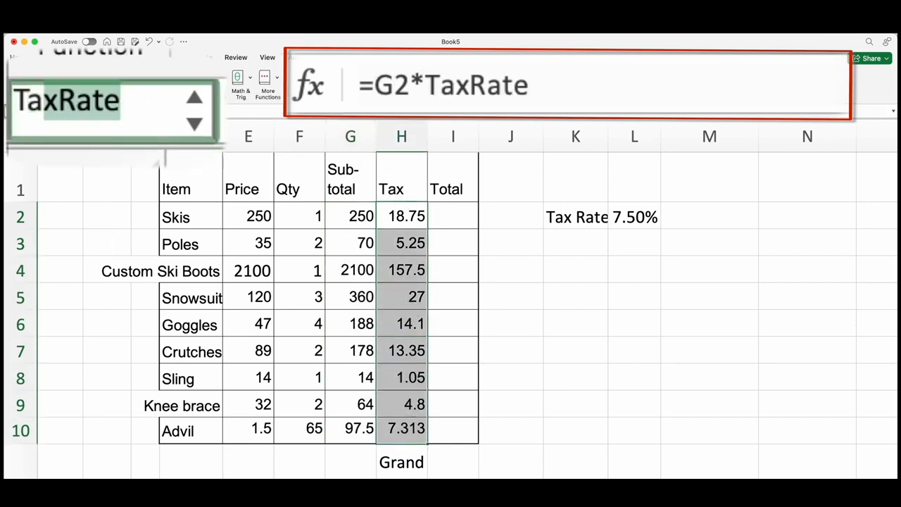
pyautogui.press('Delete')
pyautogui.press('Return')
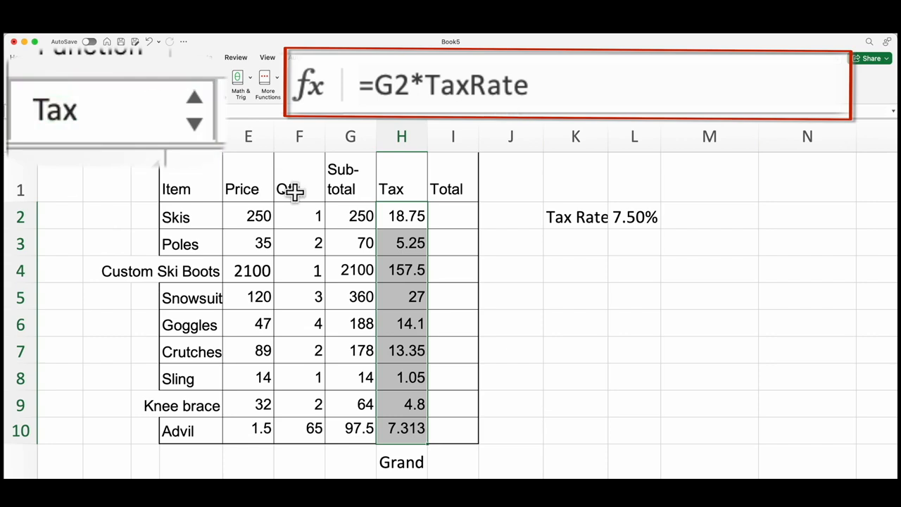
# - Name the empty total range I2:I10 Total
pyautogui.click(439, 208)
pyautogui.moveTo(441, 208); pyautogui.dragTo(464, 430)
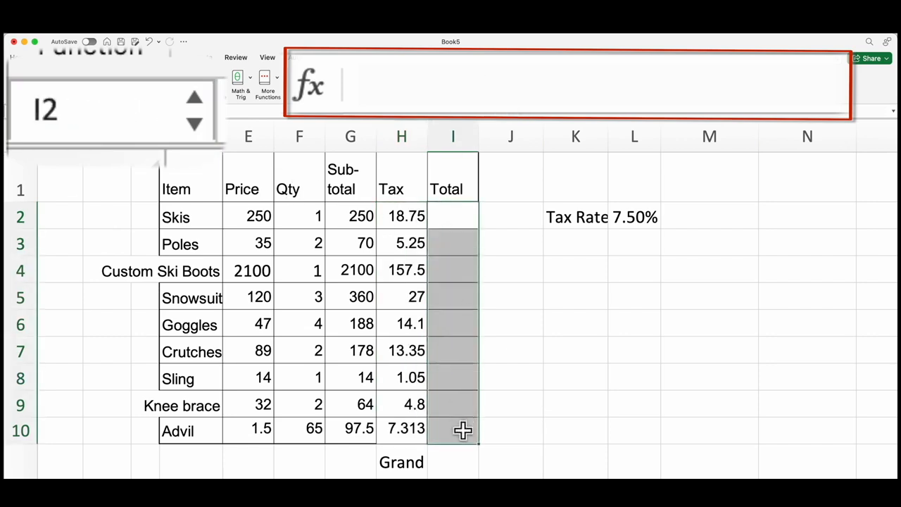
pyautogui.click(137, 111)
pyautogui.write('Total')
pyautogui.press('Return')
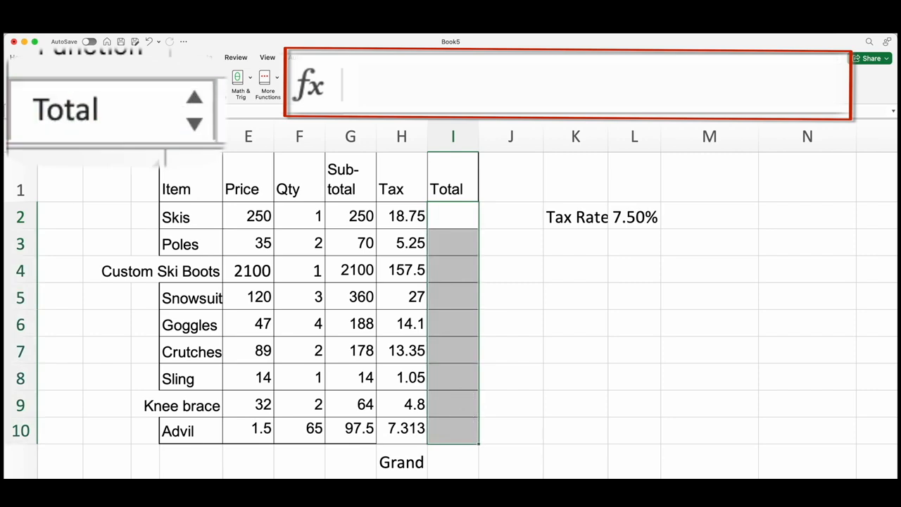
# - Calculate the row totals by entering the formula =Subtotal+Tax in I2, the first cell of the Total column
pyautogui.click(458, 221)
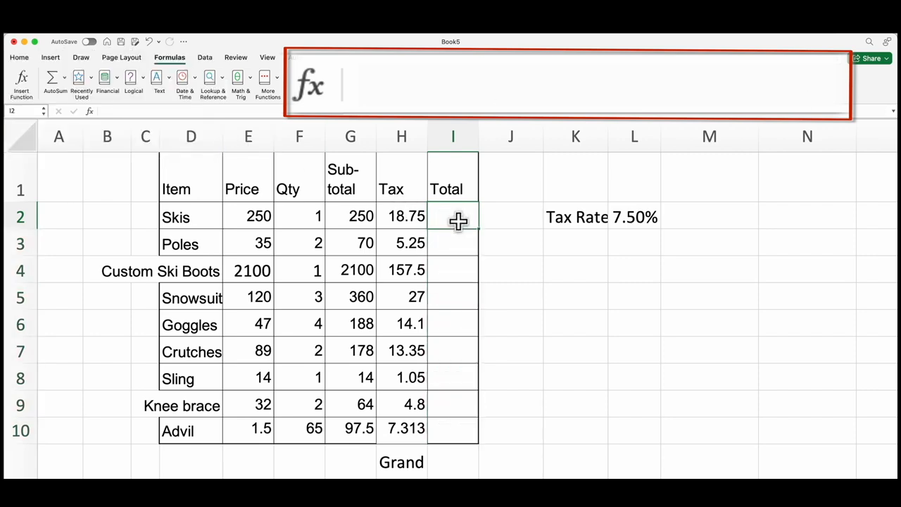
pyautogui.click(458, 239)
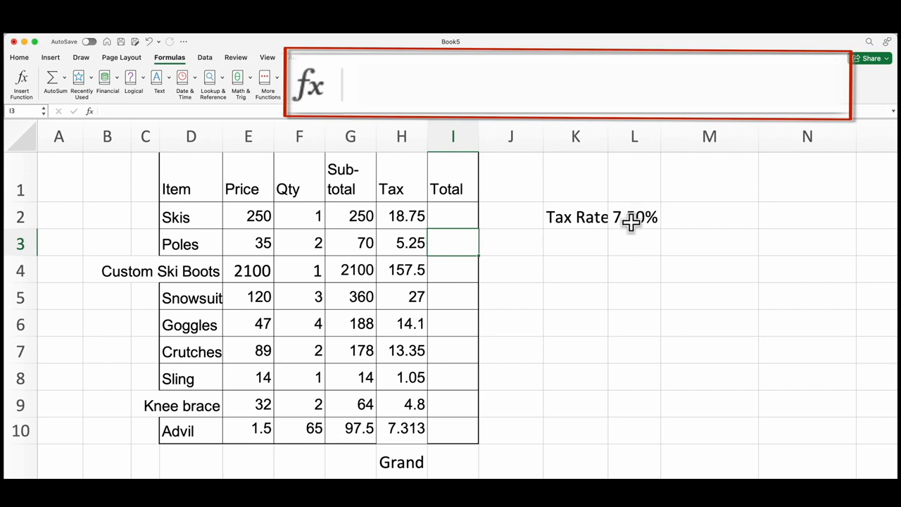
pyautogui.moveTo(354, 209); pyautogui.dragTo(354, 428)
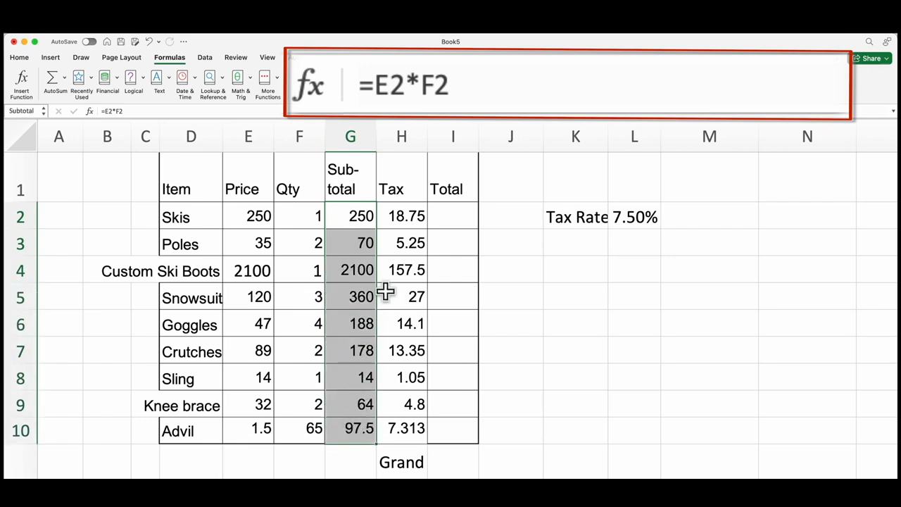
pyautogui.click(453, 213)
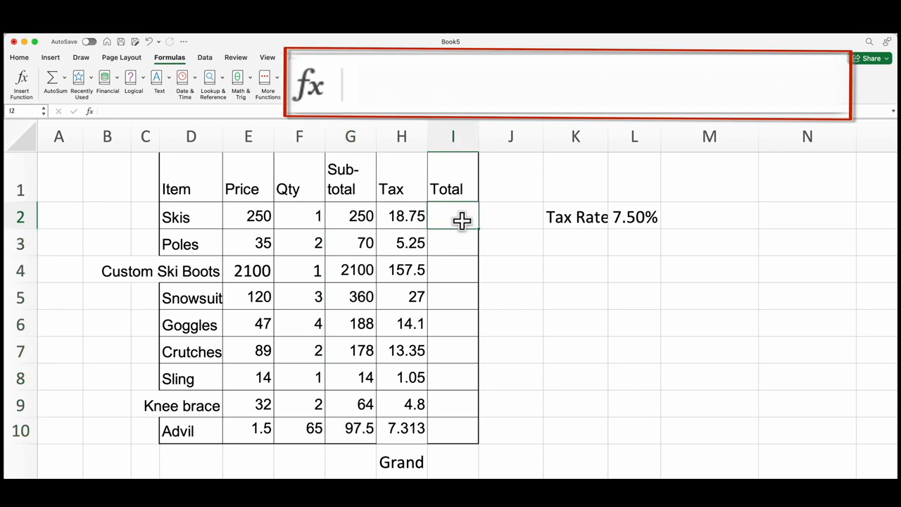
pyautogui.write('=subtota')
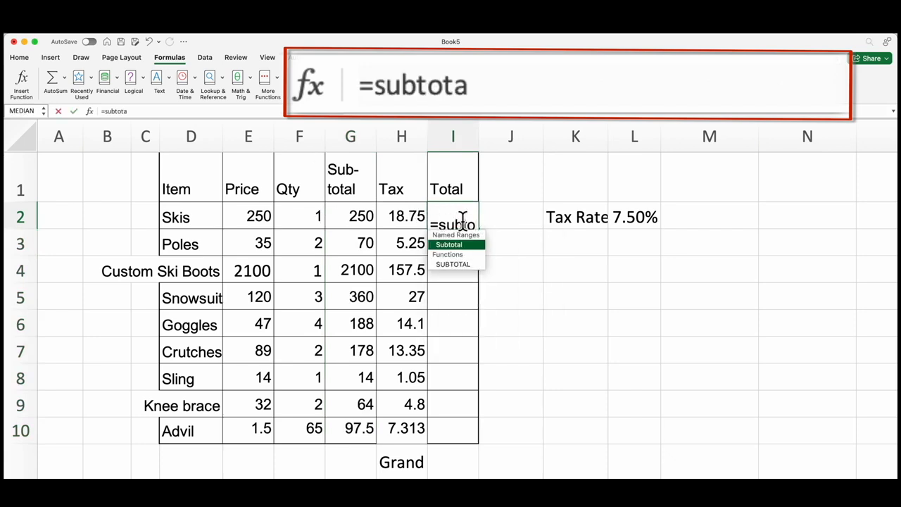
pyautogui.press('BackSpace')
pyautogui.press('BackSpace')
pyautogui.press('BackSpace')
pyautogui.write('otal')
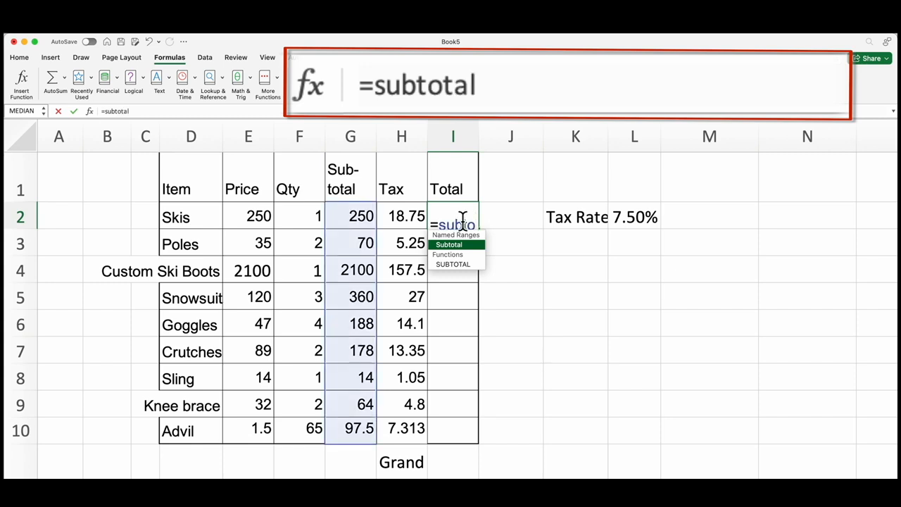
pyautogui.write('+')
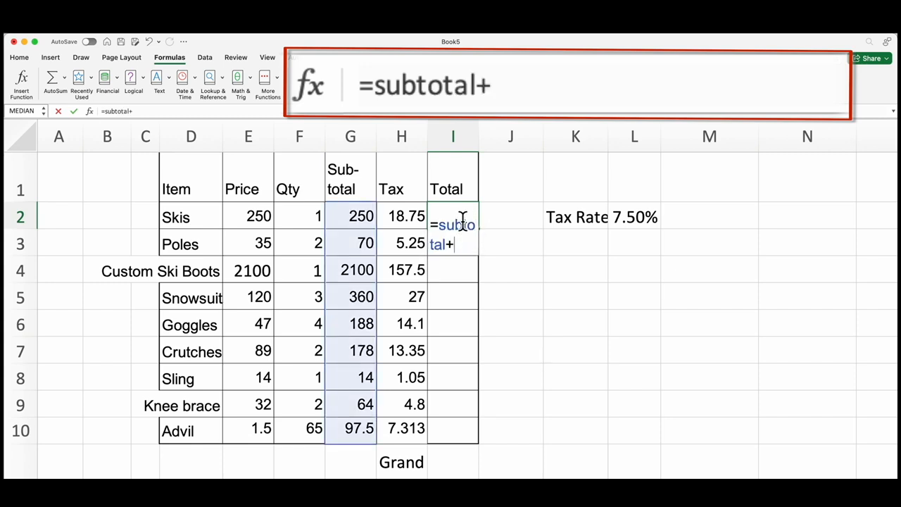
pyautogui.write('tax')
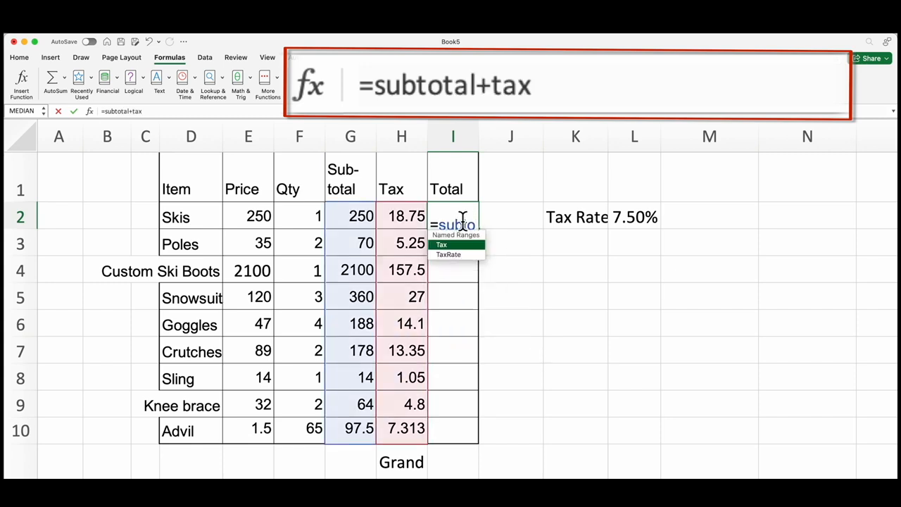
pyautogui.press('Return')
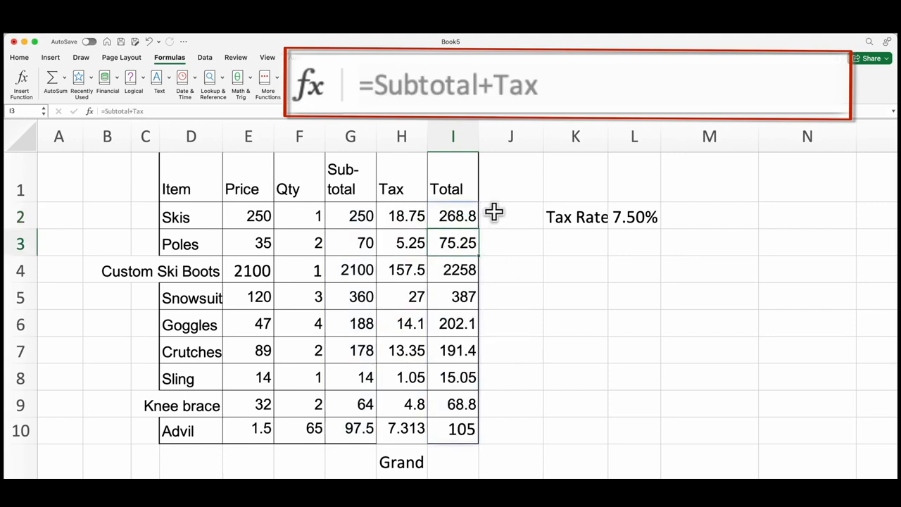
# - Review the Subtotal range G2:G10, the Tax range H2:H10 and the Total range I2:I10 by selecting each in turn
pyautogui.click(363, 213)
pyautogui.moveTo(363, 213)
pyautogui.mouseDown()
pyautogui.moveTo(345, 382)
pyautogui.moveTo(354, 421)
pyautogui.mouseUp()
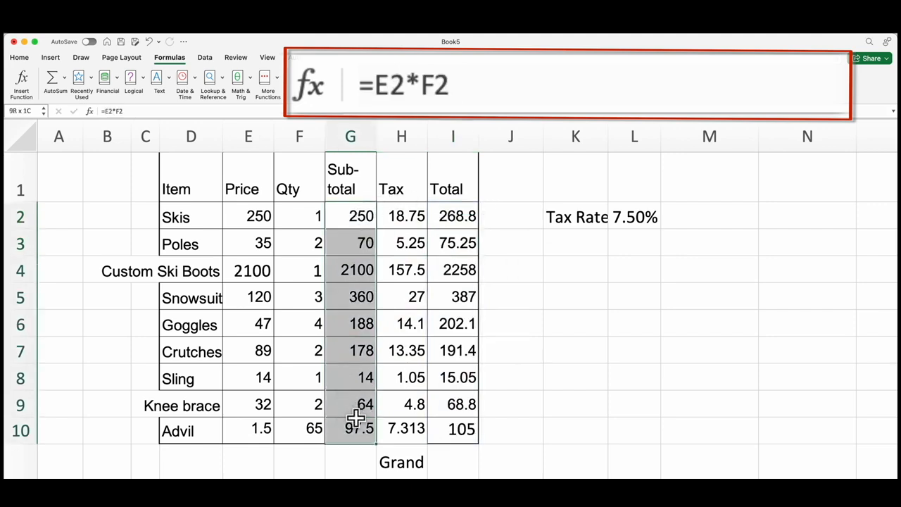
pyautogui.moveTo(413, 218); pyautogui.dragTo(408, 430)
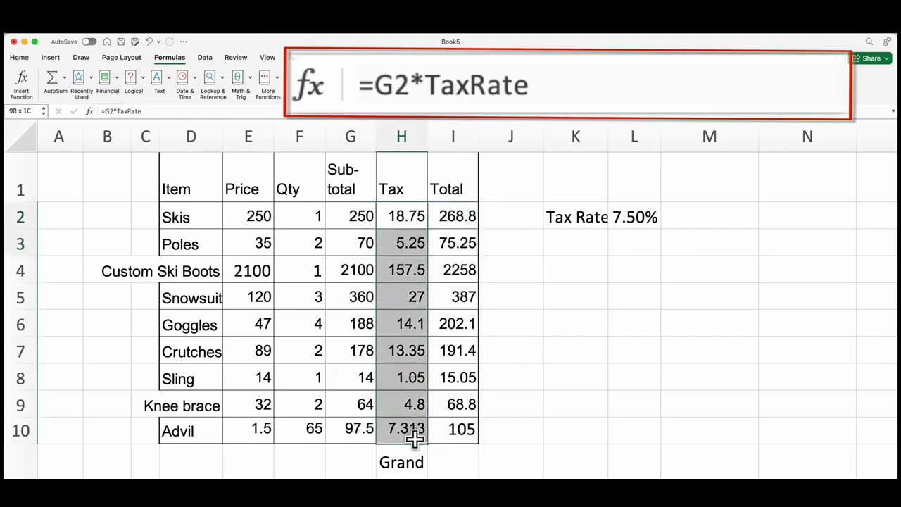
pyautogui.click(461, 218)
pyautogui.moveTo(464, 220); pyautogui.dragTo(464, 425)
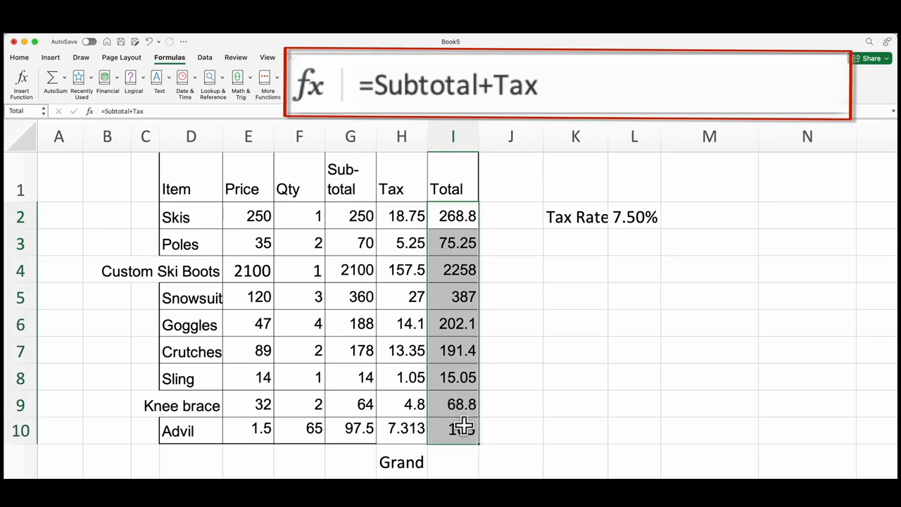
# - Calculate the grand total with the formula =SUM(Total) in the cell beside the Grand Total label
pyautogui.click(454, 472)
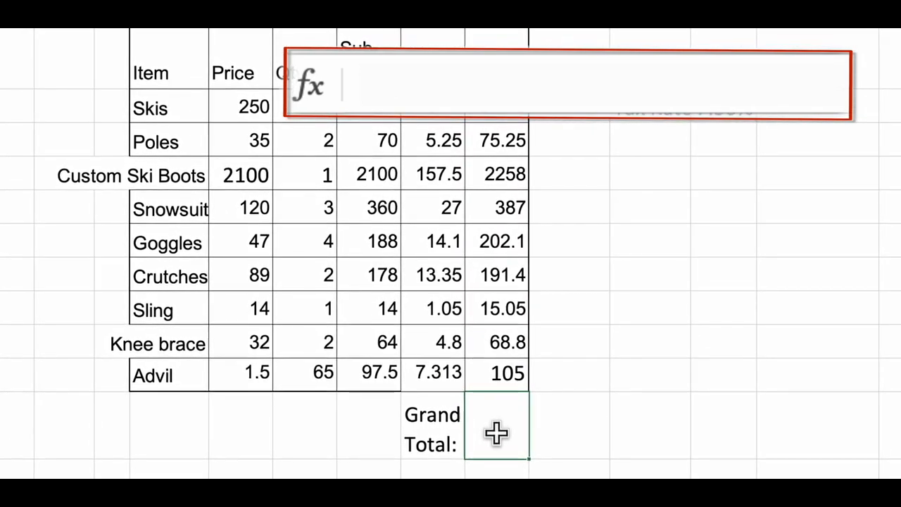
pyautogui.write('=sum')
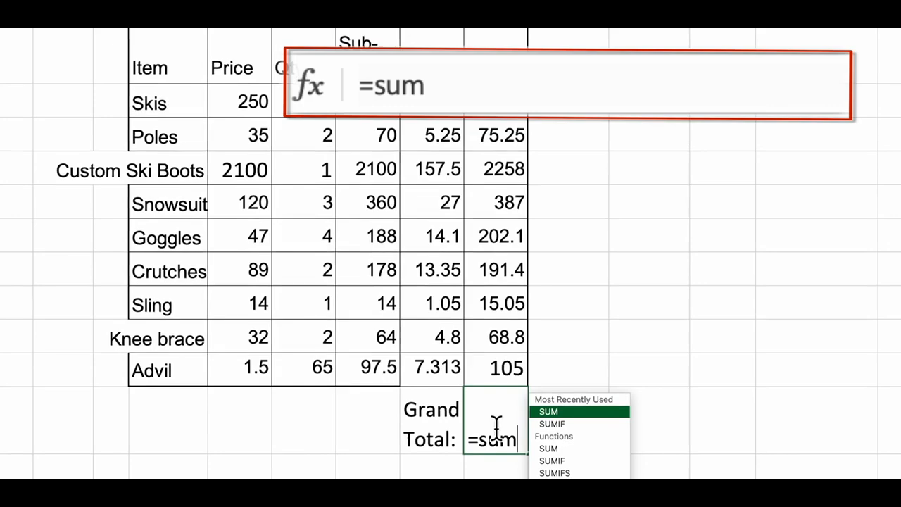
pyautogui.write('(')
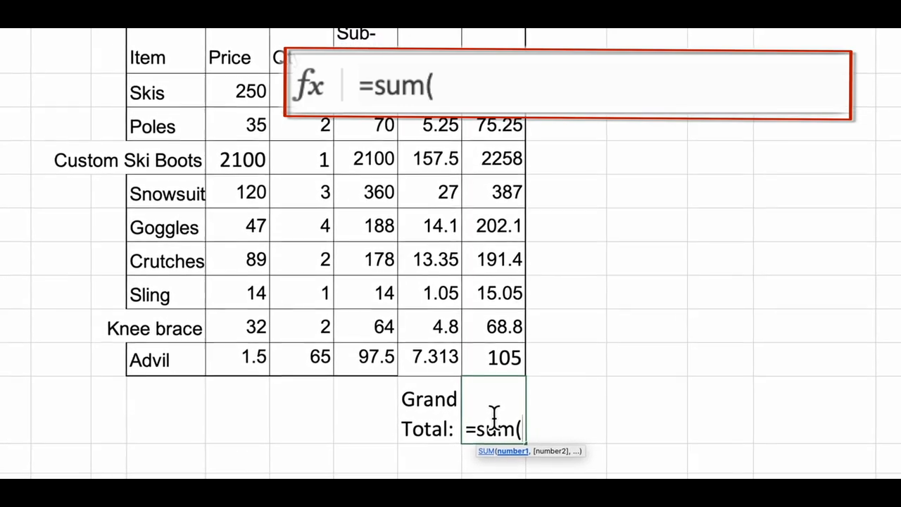
pyautogui.write('Total')
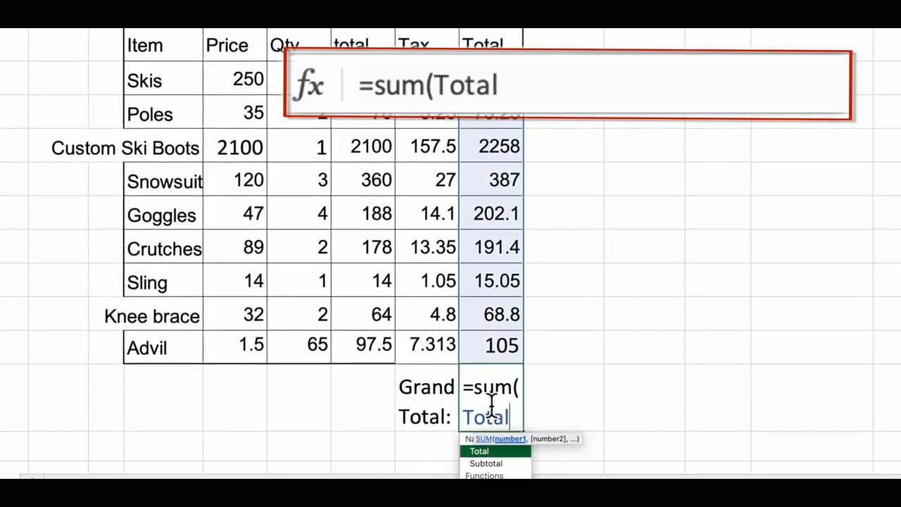
pyautogui.write(')')
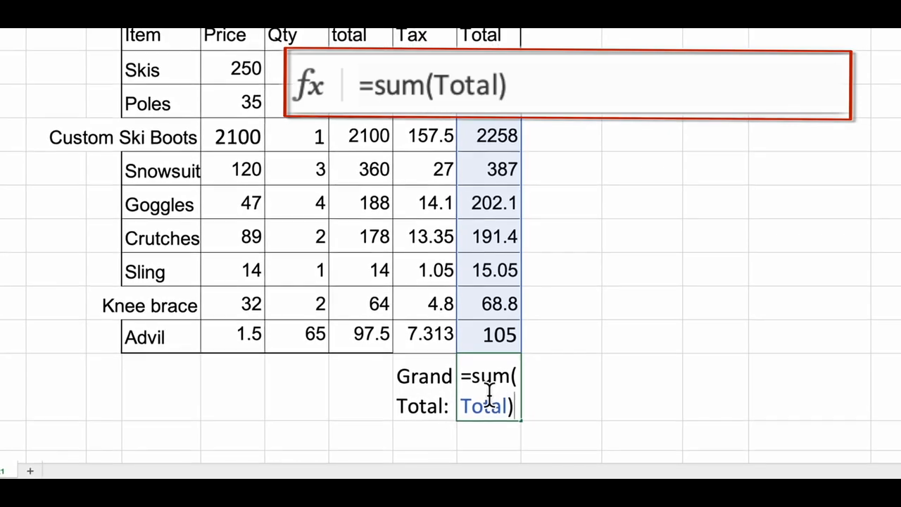
pyautogui.press('Return')
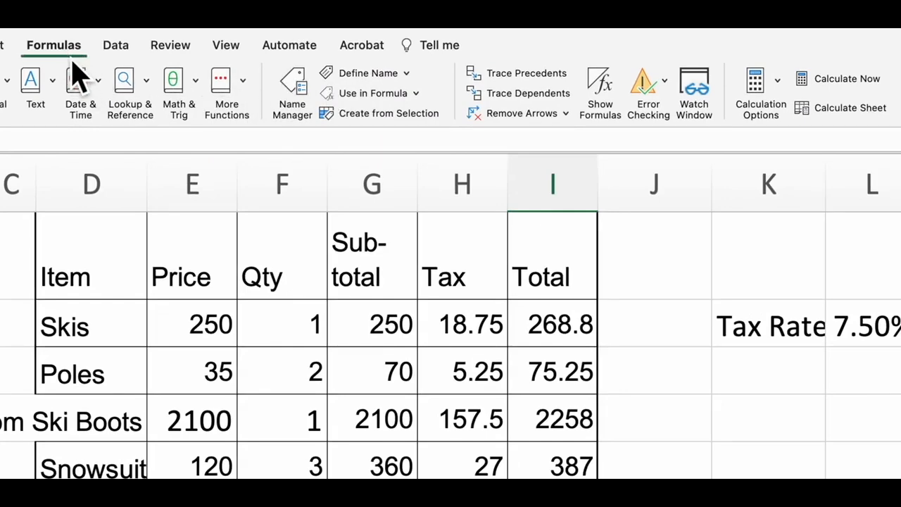
# - Examine which cells the names TaxRate, Total, Tax and Subtotal refer to in the Name Manager
pyautogui.click(308, 99)
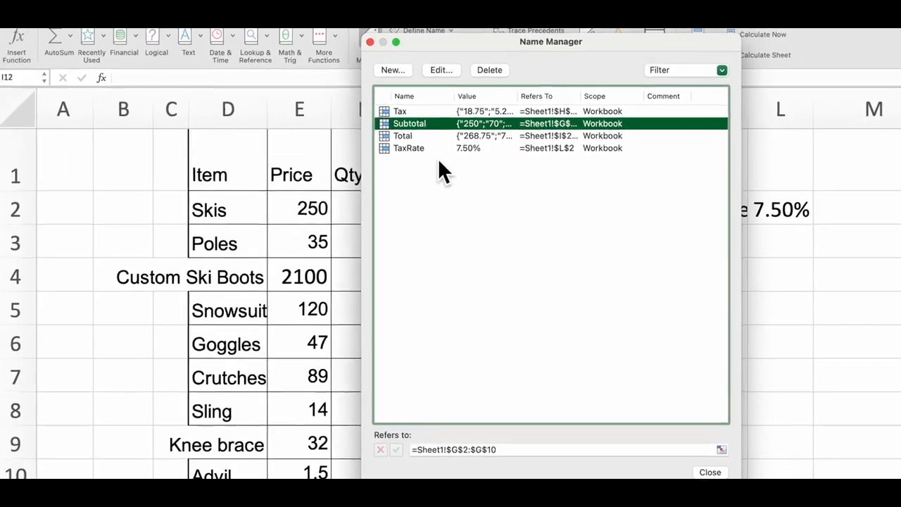
pyautogui.click(455, 146)
pyautogui.click(462, 133)
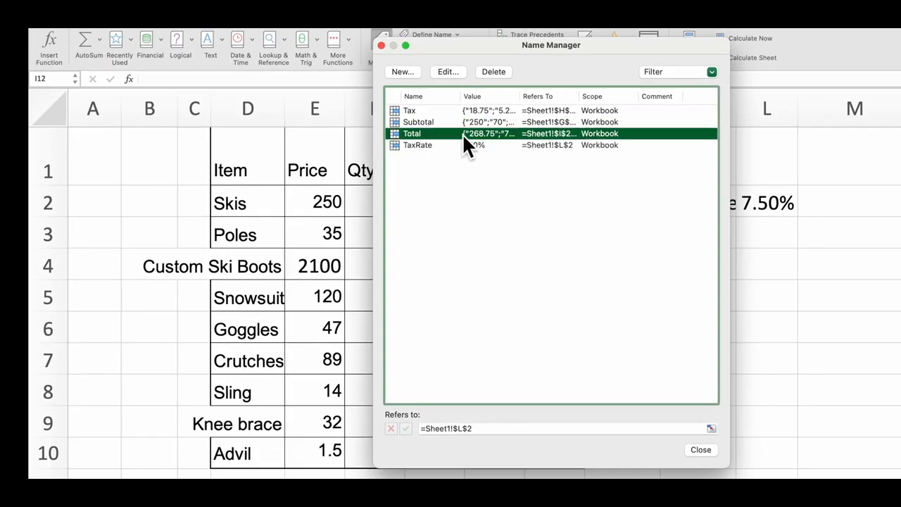
pyautogui.click(482, 111)
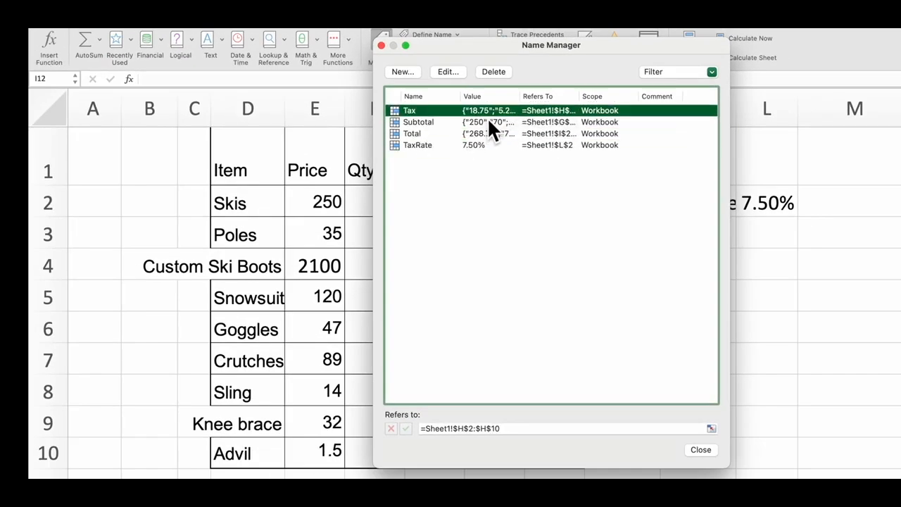
pyautogui.click(492, 122)
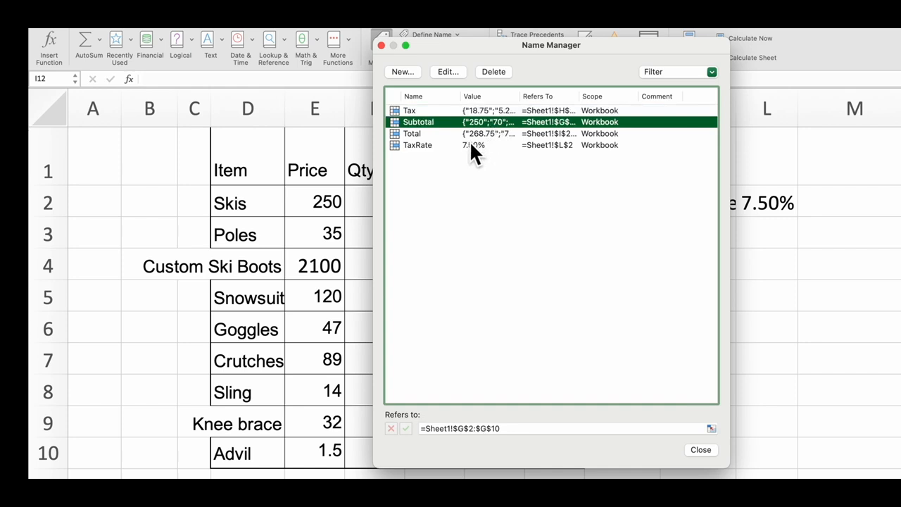
pyautogui.click(474, 143)
pyautogui.click(486, 134)
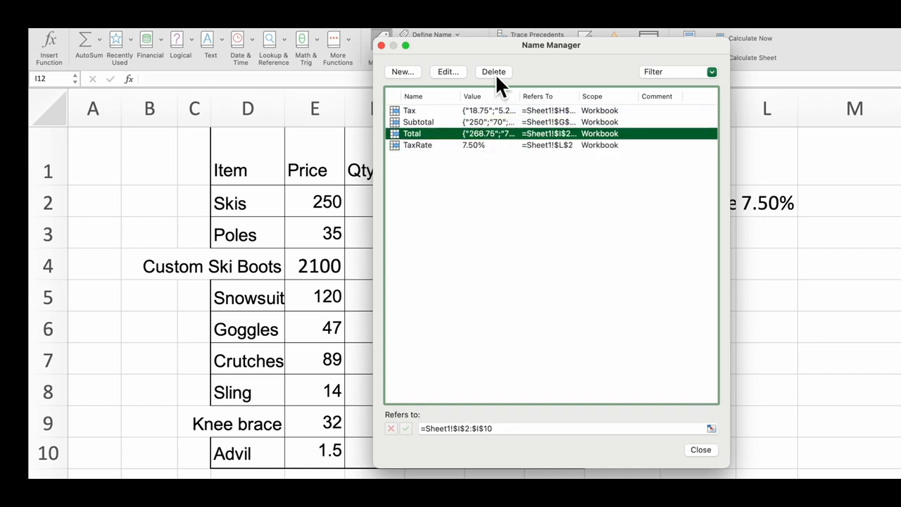
# - View the editing options for the name Total and the options for a new name, leaving the defined names as they are
pyautogui.click(456, 75)
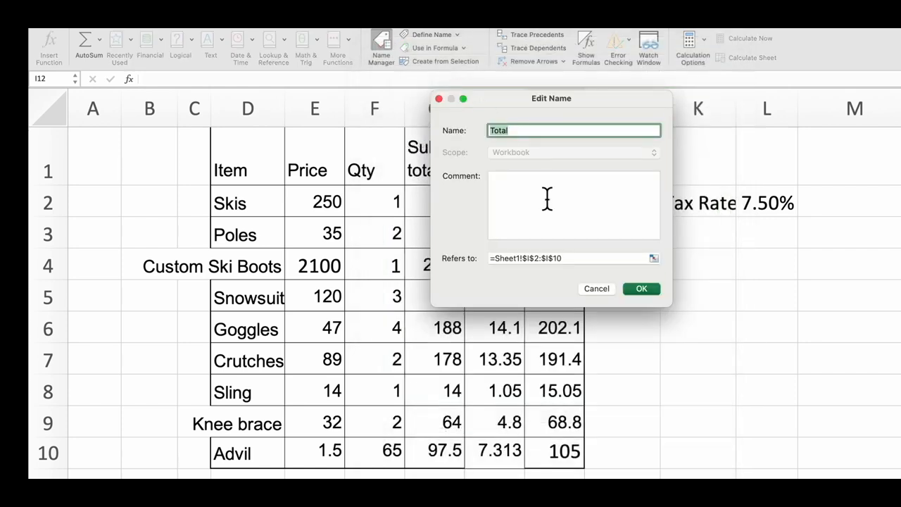
pyautogui.click(597, 290)
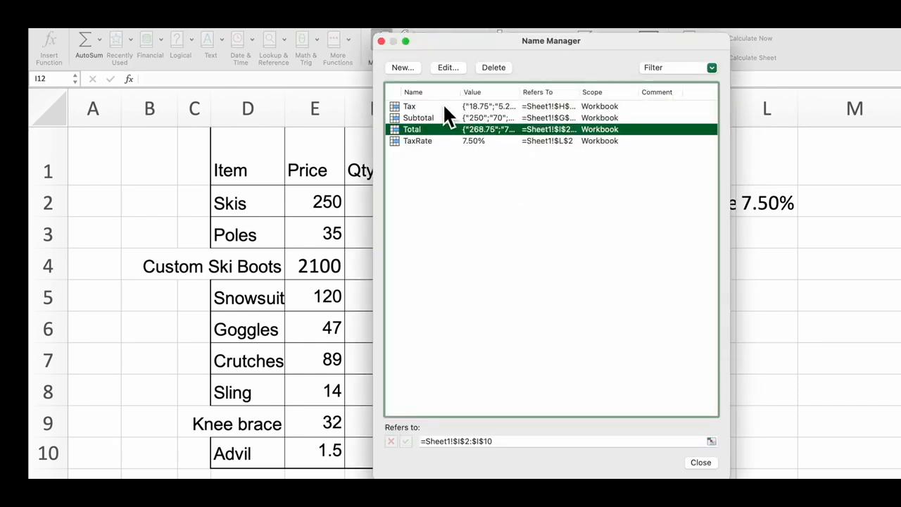
pyautogui.click(402, 67)
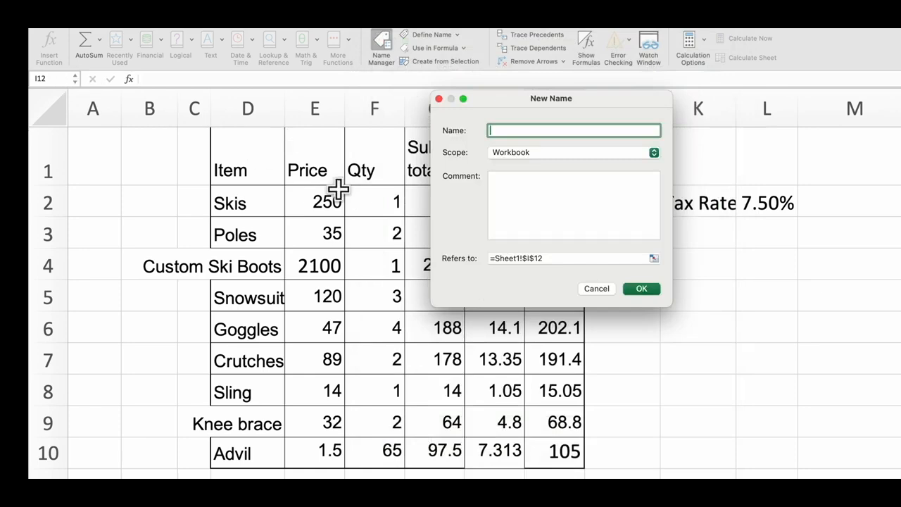
pyautogui.click(595, 291)
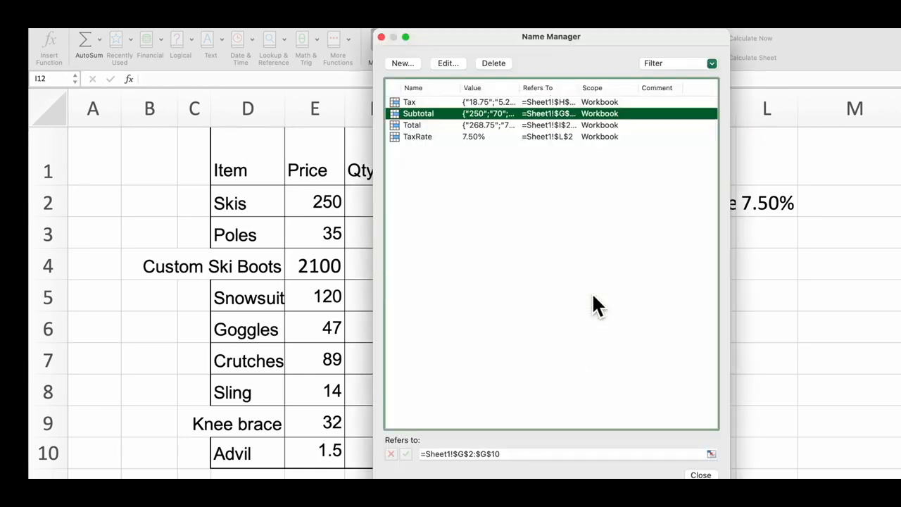
pyautogui.click(382, 38)
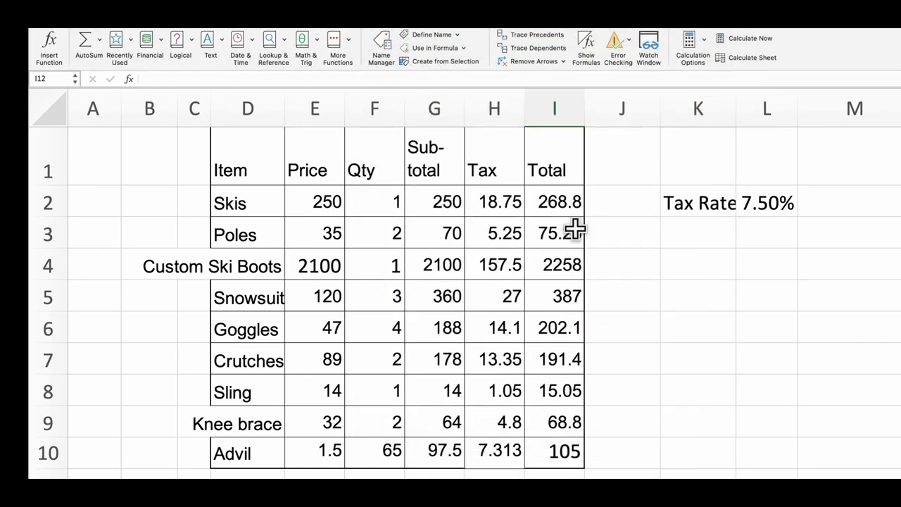